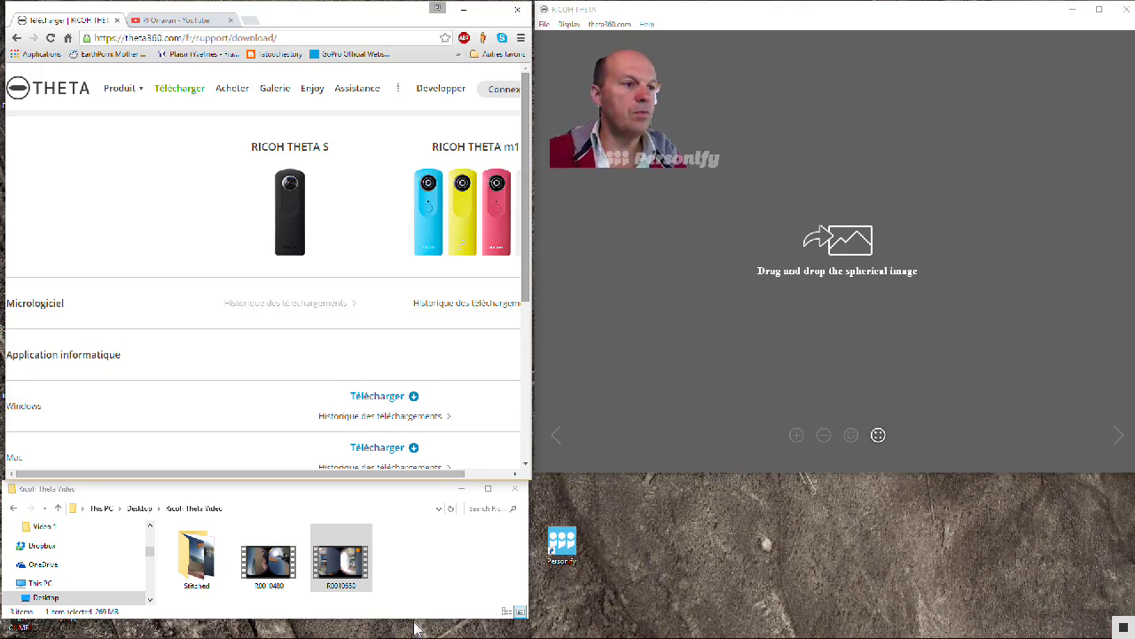
Step: Drop the raw dual-fisheye MOV onto RICOH THETA to get a MOV-to-MP4 convert prompt
left_click_drag(351, 594, 651, 269)
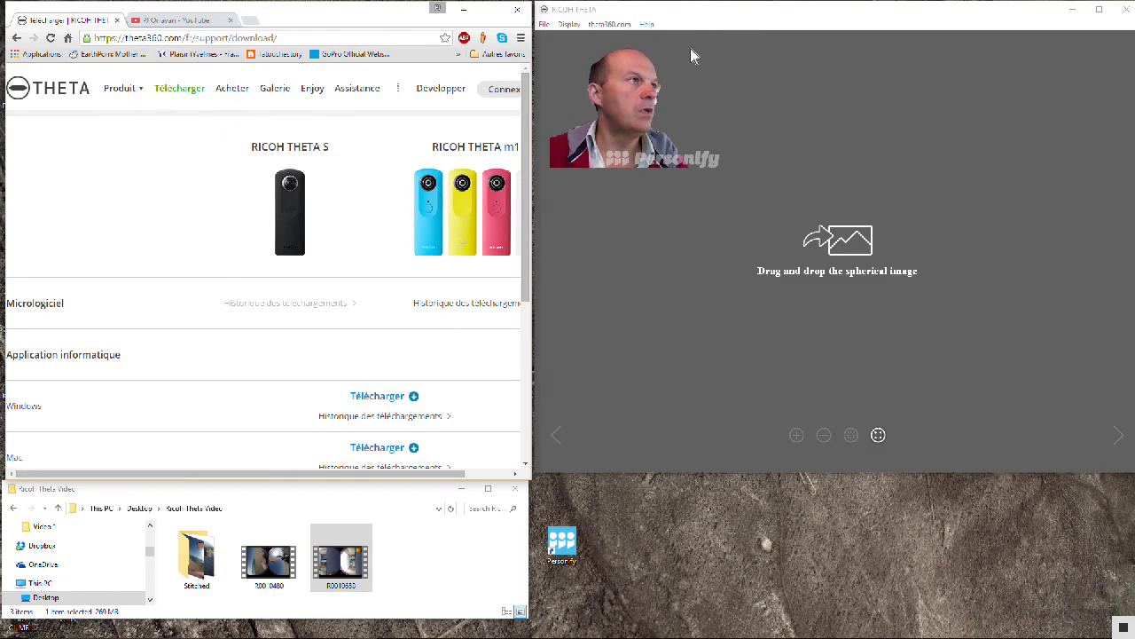
left_click_drag(766, 20, 765, 19)
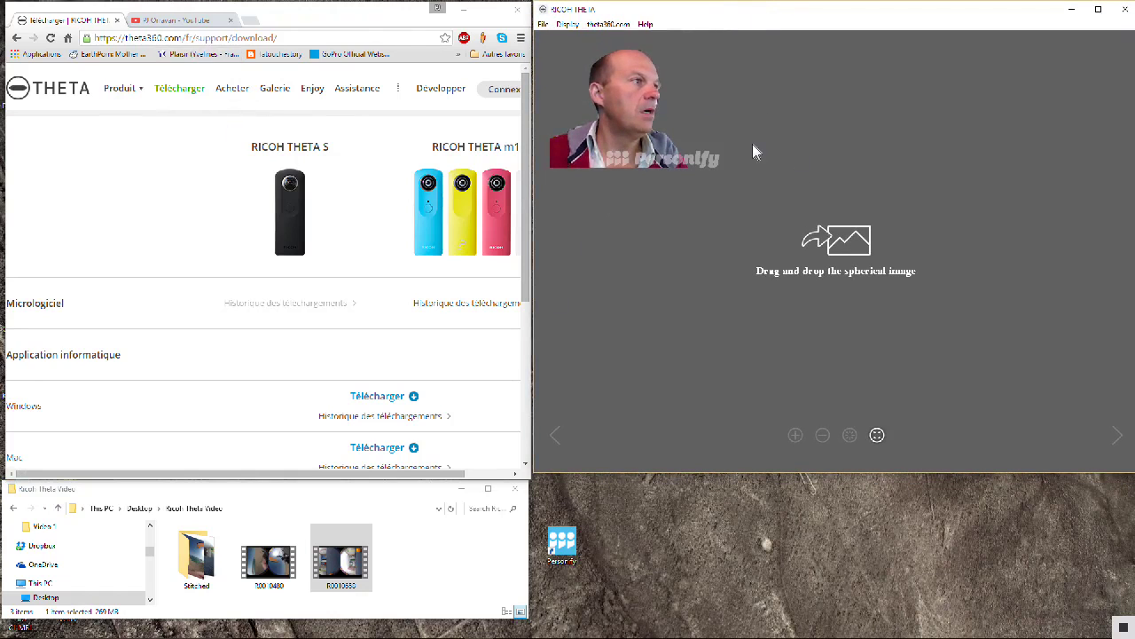
left_click(346, 574)
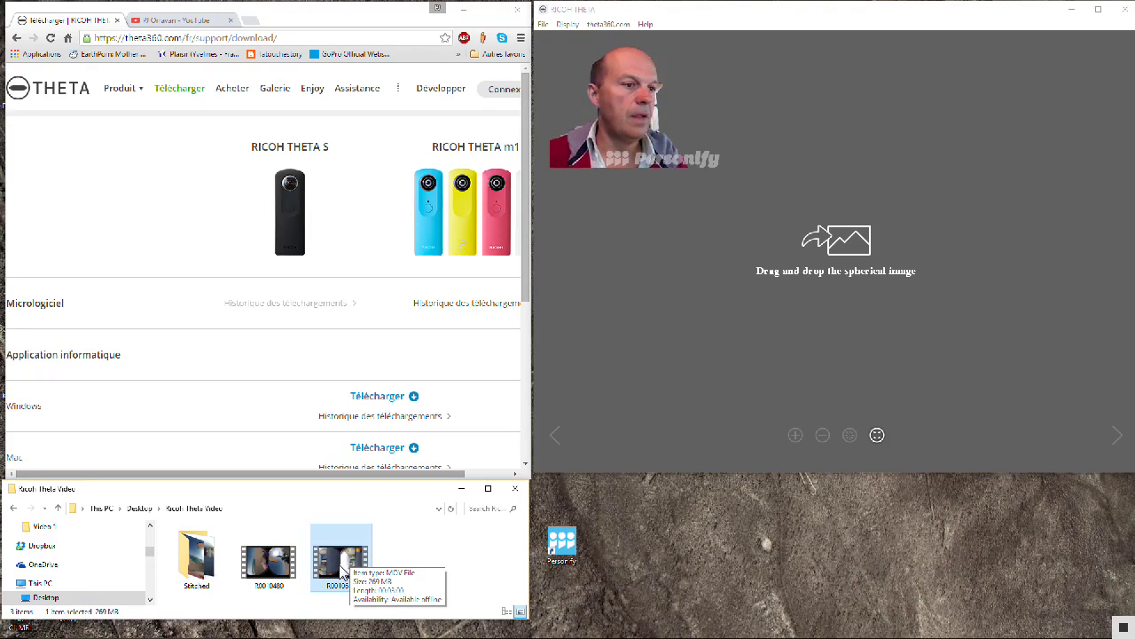
left_click_drag(350, 563, 720, 231)
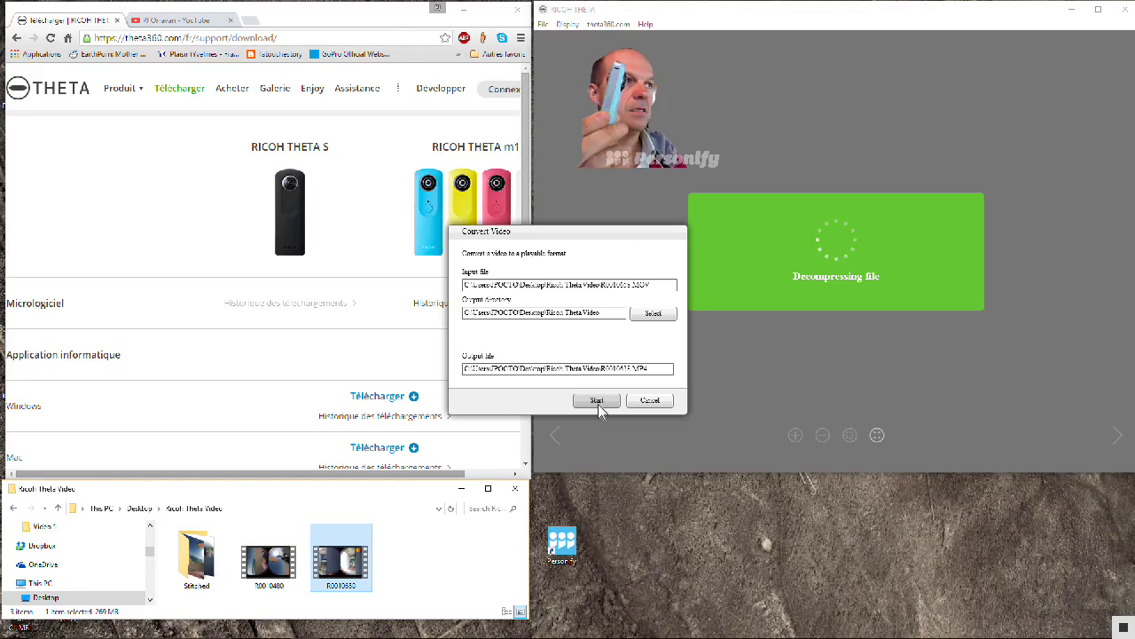
right_click(356, 578)
mouse_move(470, 370)
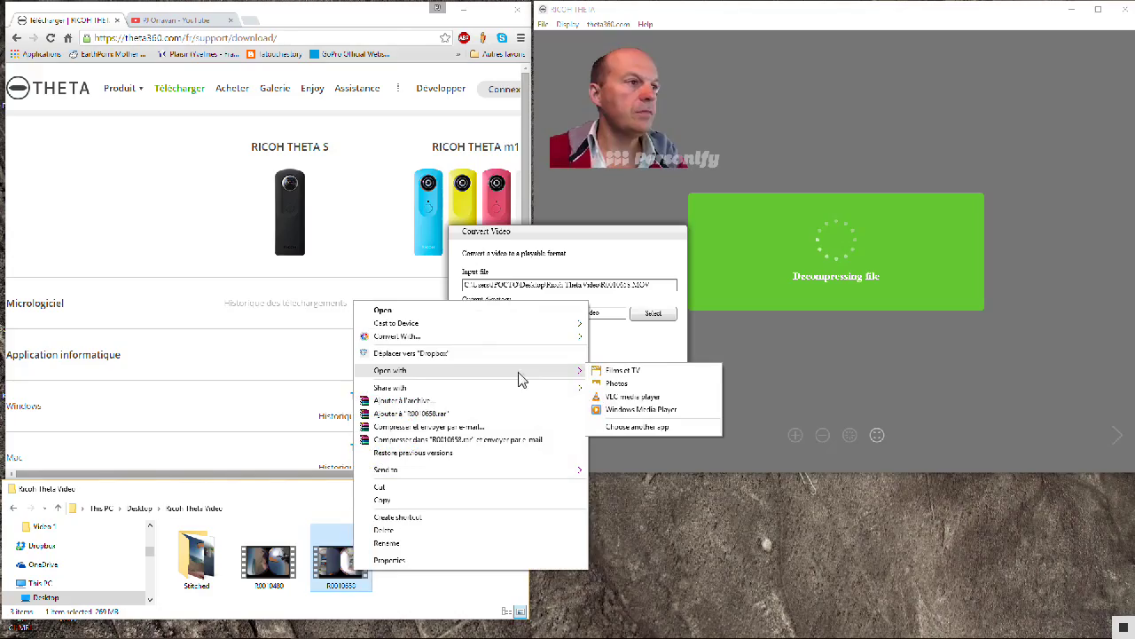
left_click(606, 401)
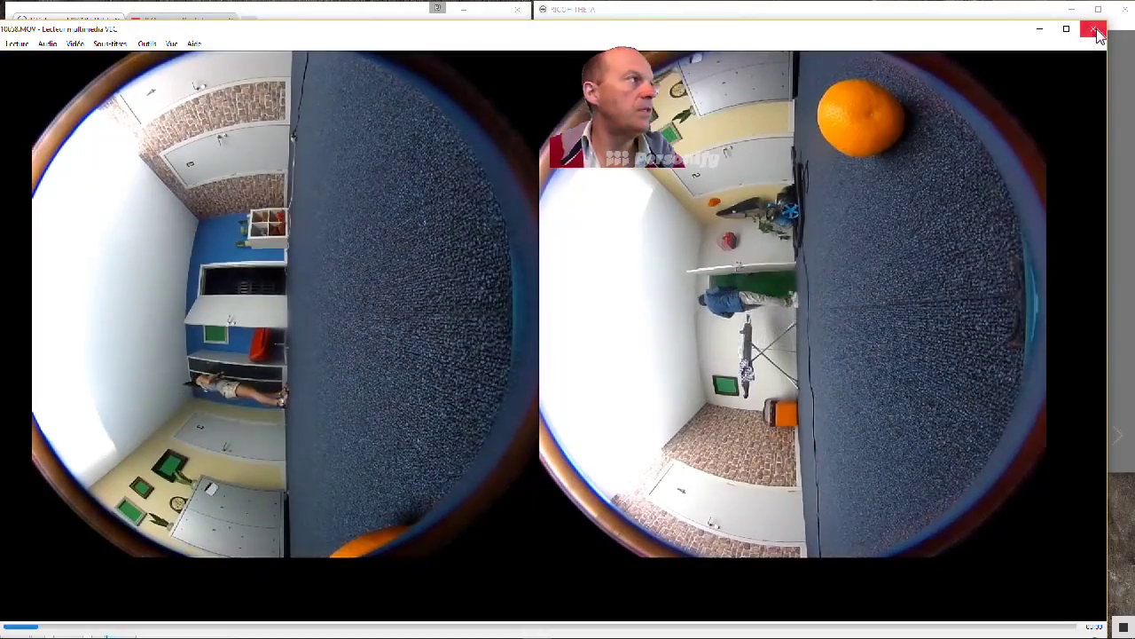
left_click(1093, 28)
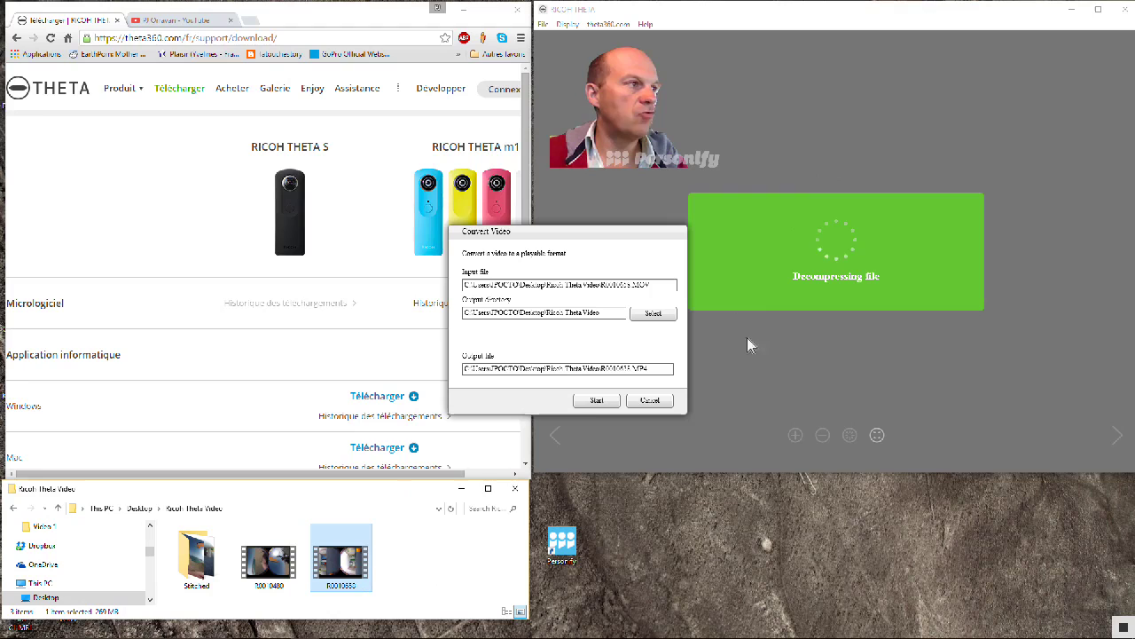
Step: Run the MOV-to-MP4 conversion and let the stitched 360° clip start playing
left_click(602, 402)
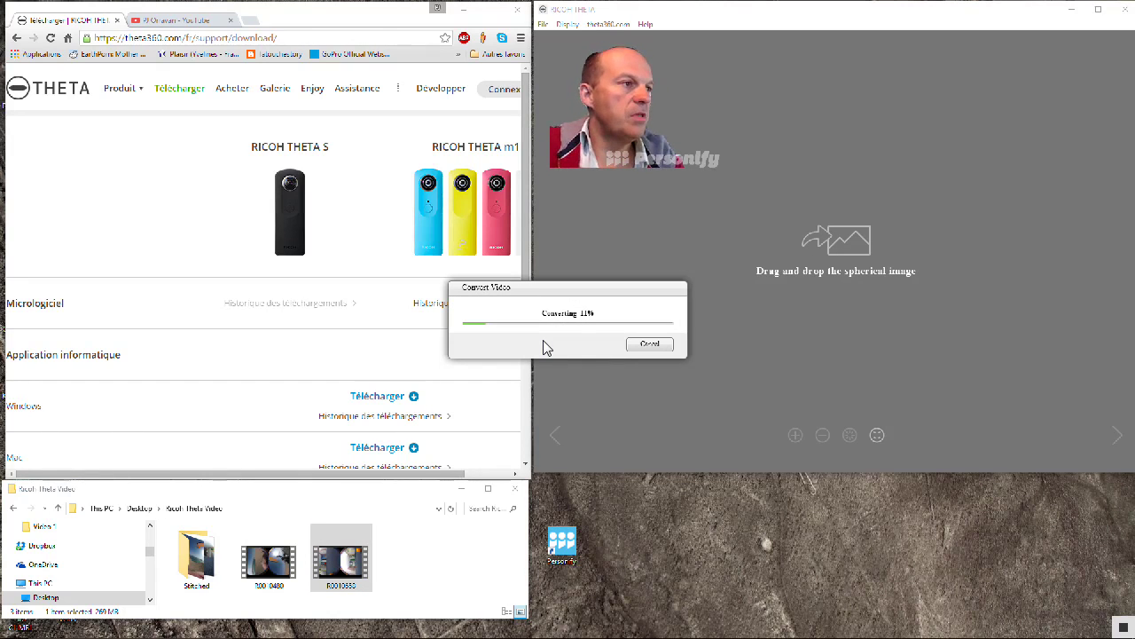
left_click_drag(553, 291, 576, 264)
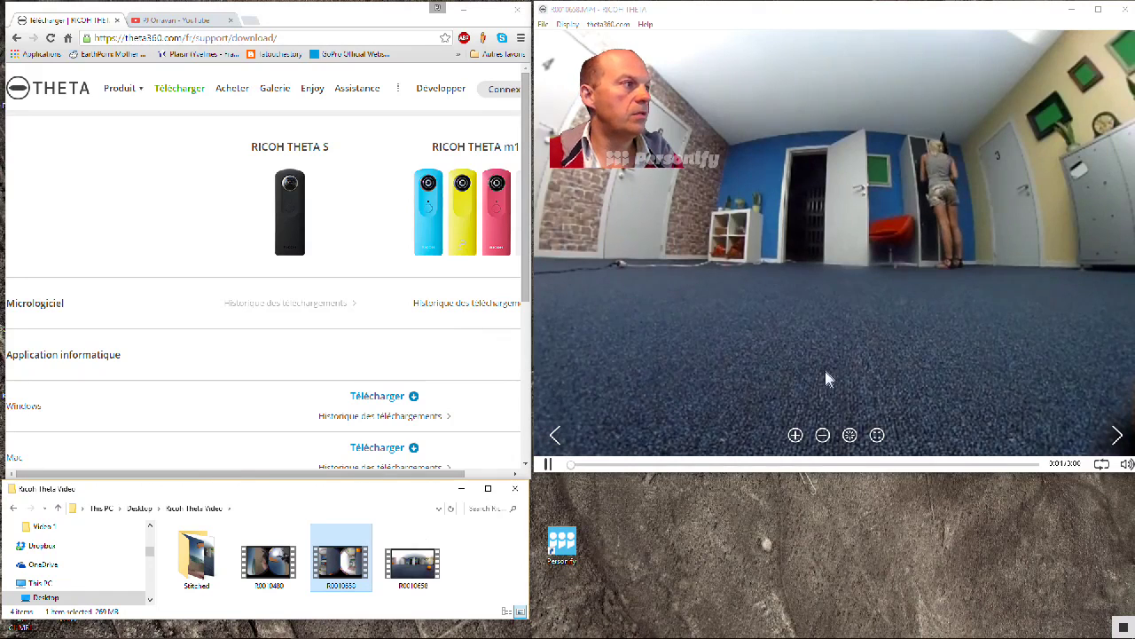
Step: Pan the playing 360° clip across the room, then tilt down to the floor and back
mouse_move(824, 366)
left_mouse_down()
mouse_move(917, 215)
mouse_move(1001, 225)
mouse_move(914, 218)
mouse_move(968, 237)
mouse_move(876, 226)
left_mouse_up()
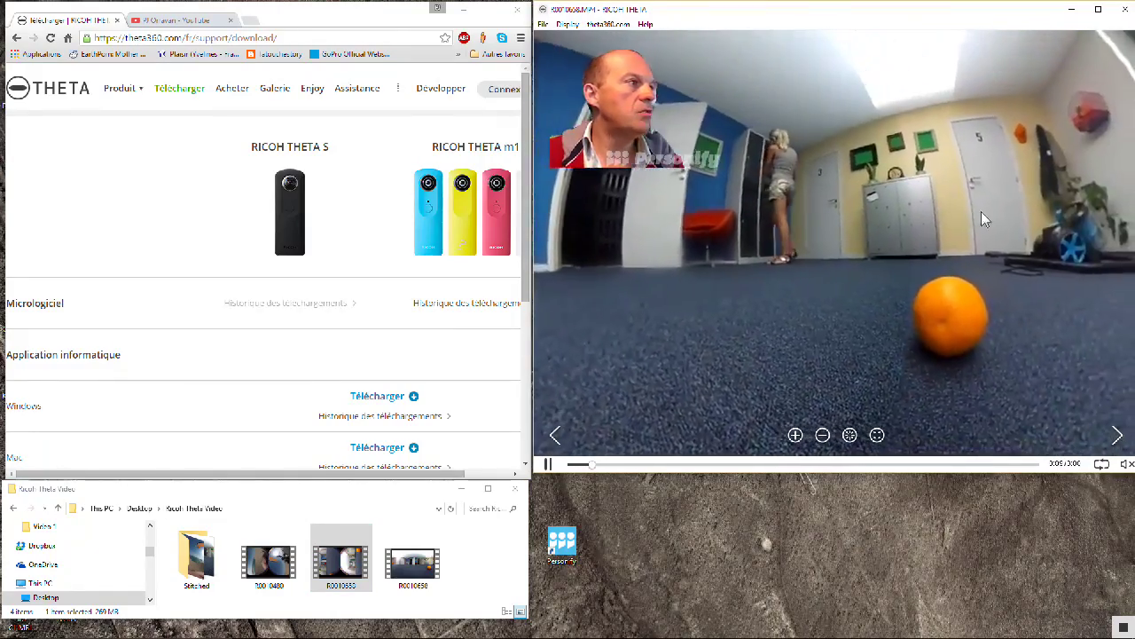
mouse_move(982, 211)
left_mouse_down()
mouse_move(880, 317)
mouse_move(852, 121)
mouse_move(887, 221)
mouse_move(910, 211)
mouse_move(864, 188)
mouse_move(909, 144)
mouse_move(938, 344)
mouse_move(903, 243)
mouse_move(908, 218)
mouse_move(823, 306)
mouse_move(839, 189)
mouse_move(877, 240)
mouse_move(831, 181)
left_mouse_up()
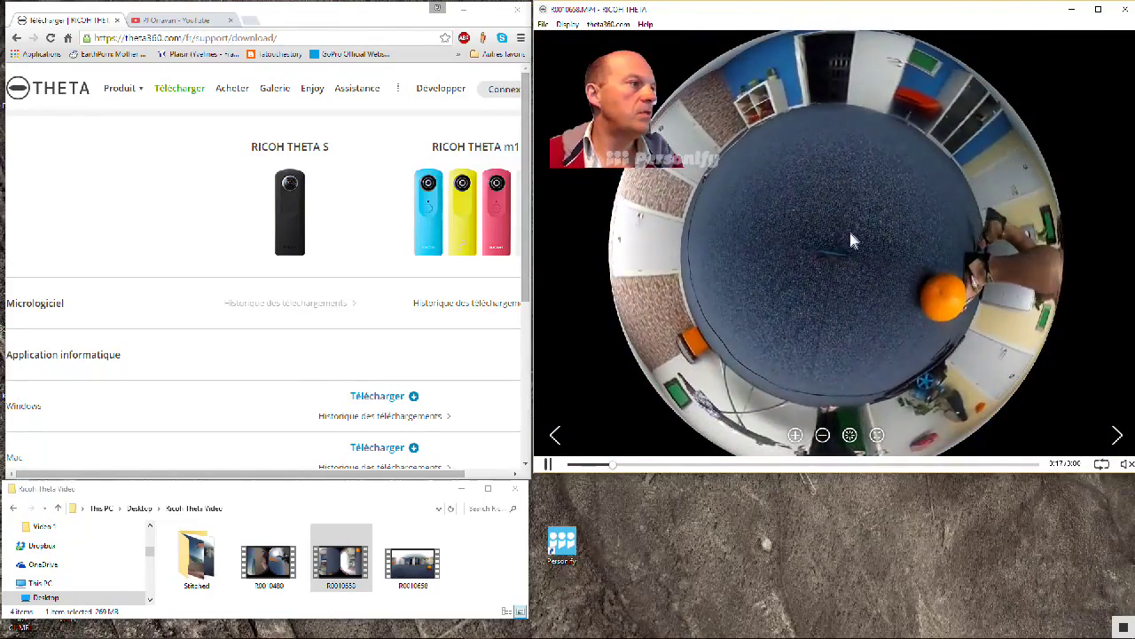
Step: Swing the view back toward the walls and pause the clip about 37 seconds in
mouse_move(850, 240)
left_mouse_down()
mouse_move(851, 151)
mouse_move(844, 279)
mouse_move(852, 241)
mouse_move(837, 214)
mouse_move(931, 147)
mouse_move(912, 204)
left_mouse_up()
scroll(844, 275, "up", 2)
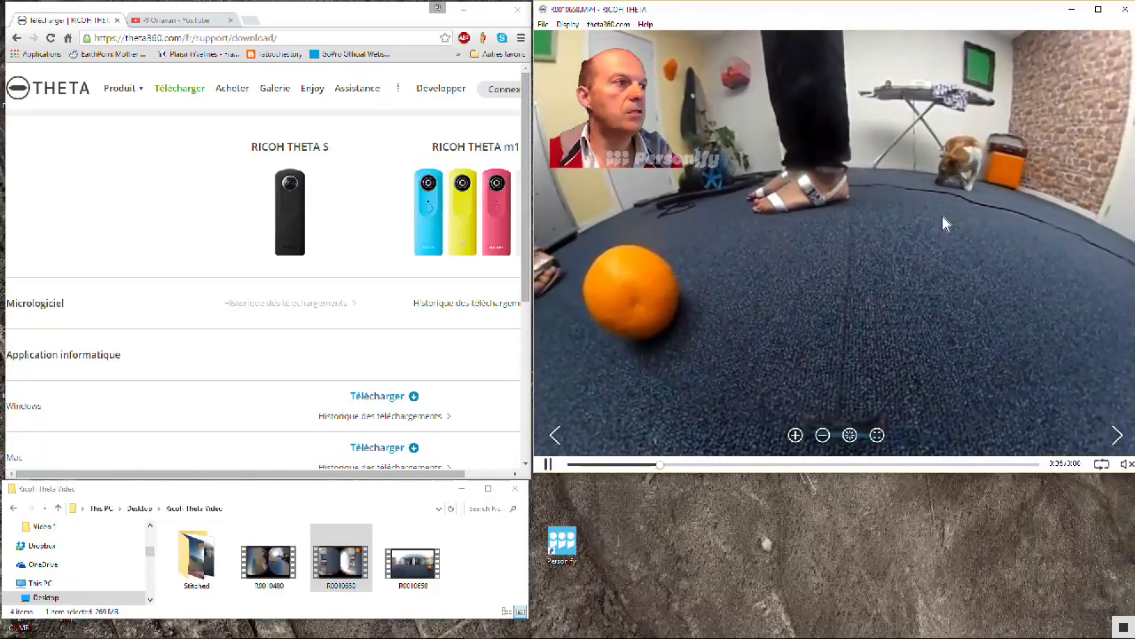
left_click(550, 465)
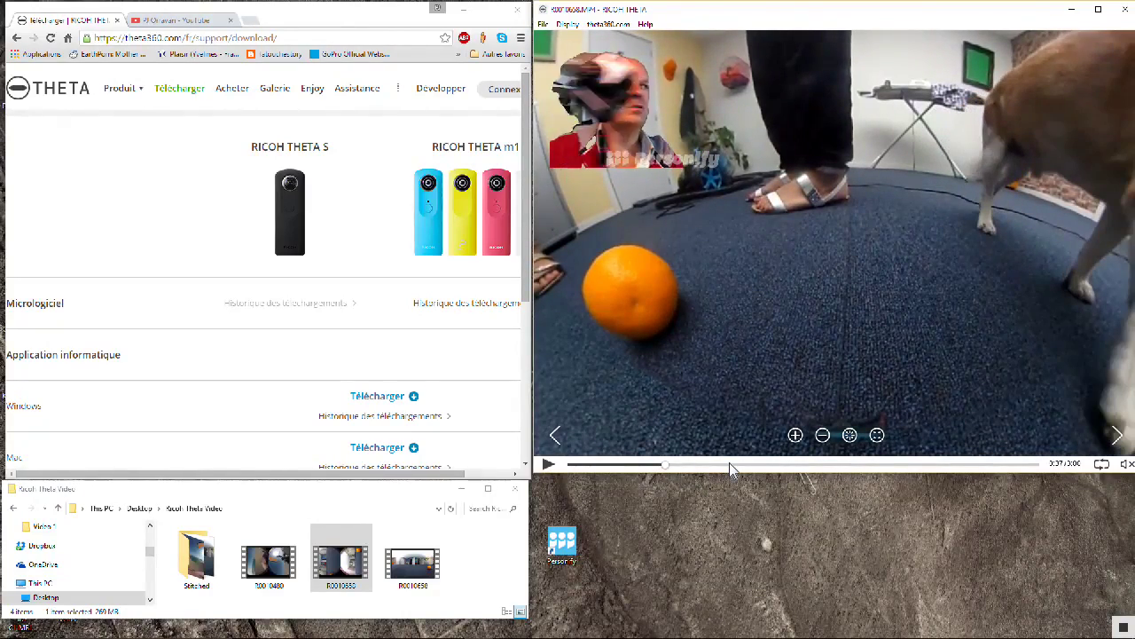